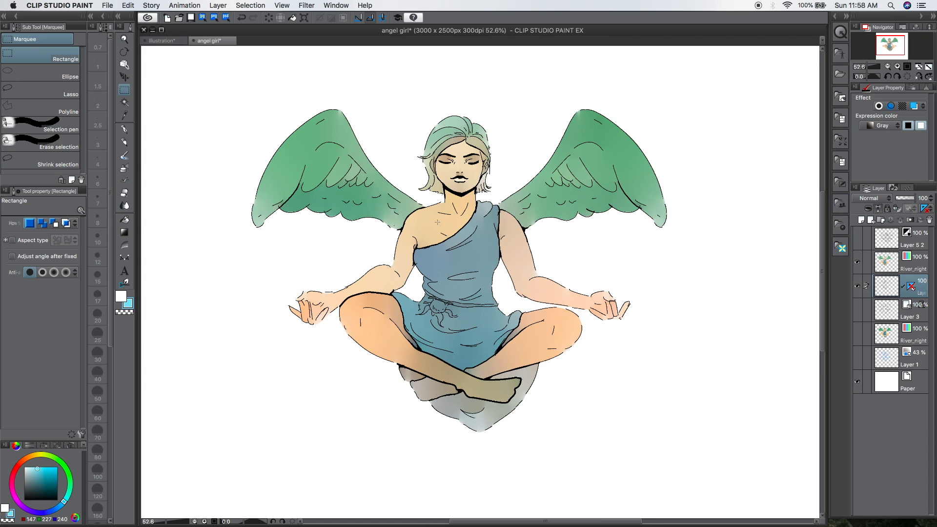
{"action": "left_click", "coordinate": [129, 5]}
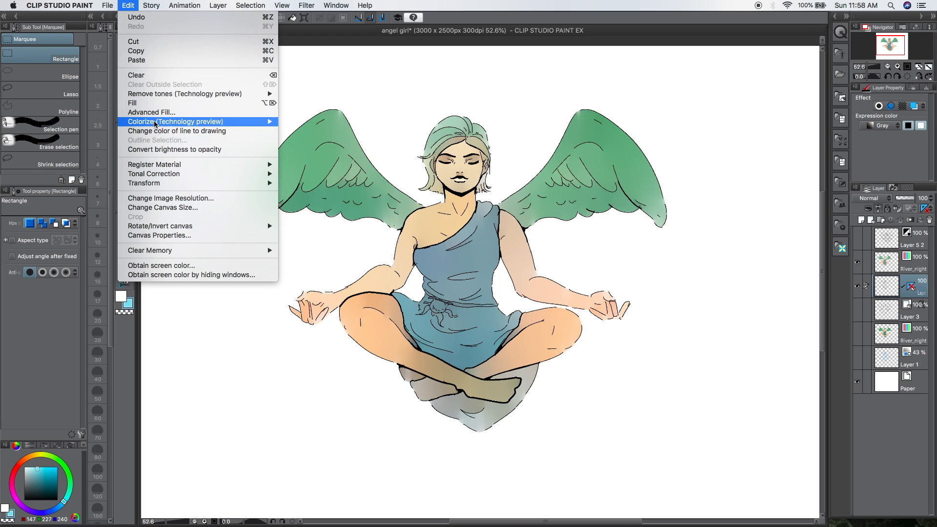
{"action": "mouse_move", "coordinate": [167, 123]}
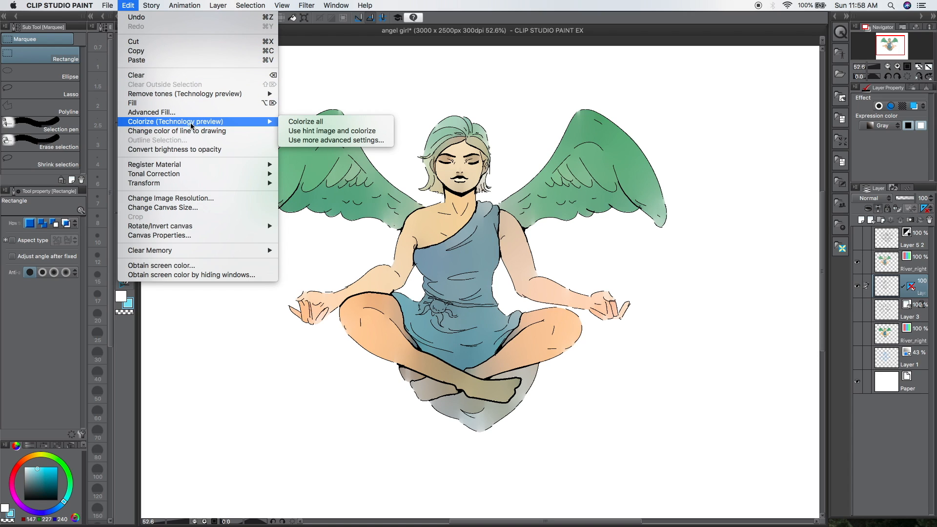
{"action": "left_click", "coordinate": [340, 150]}
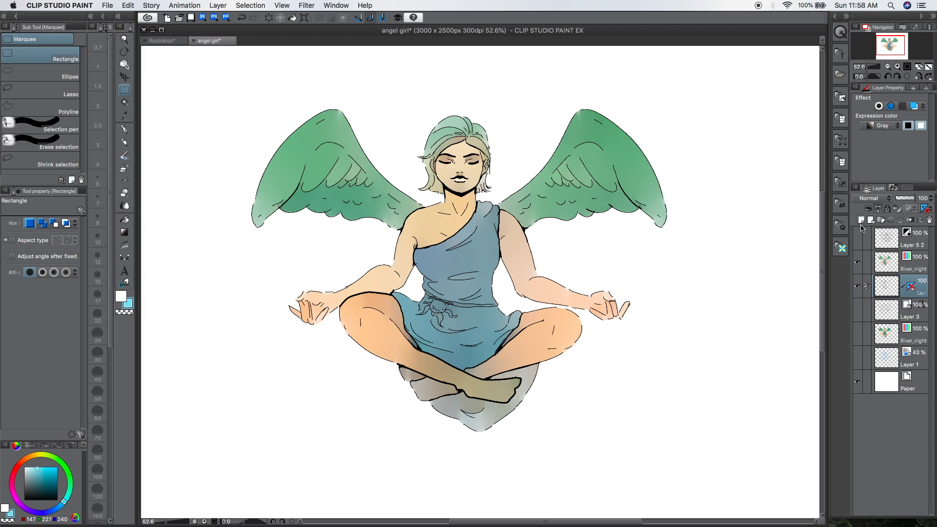
Compare the colorized layer with its rough colour hints, leaving both colour layers hidden so only the line art shows.
{"action": "left_click", "coordinate": [858, 262]}
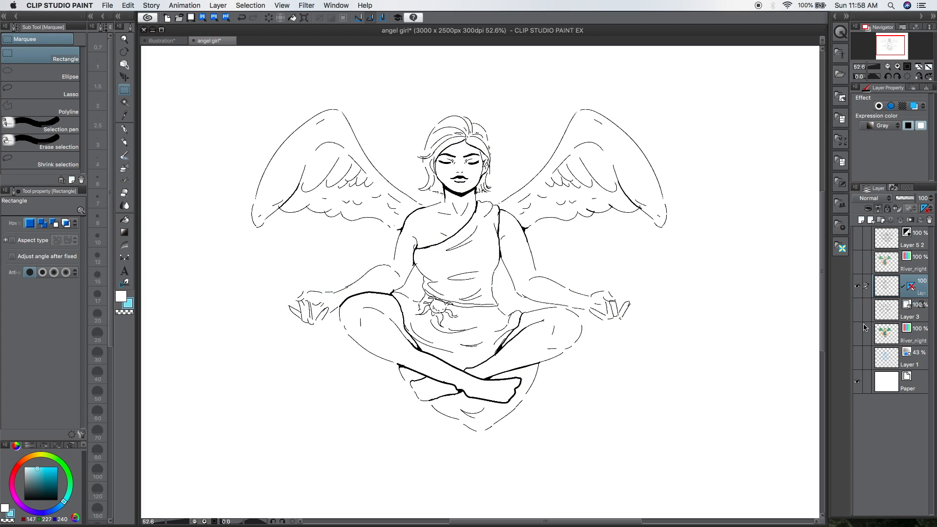
{"action": "left_click", "coordinate": [858, 334]}
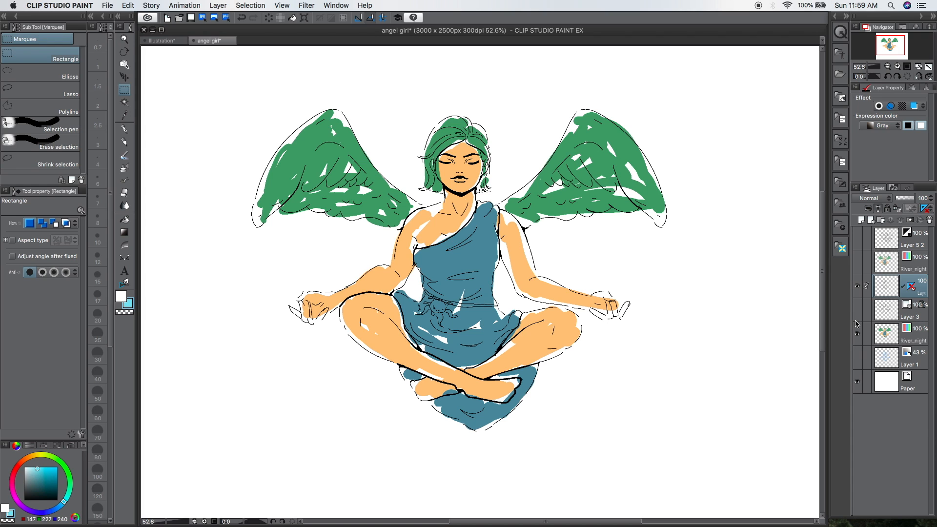
{"action": "left_click", "coordinate": [858, 262]}
{"action": "left_click", "coordinate": [858, 334]}
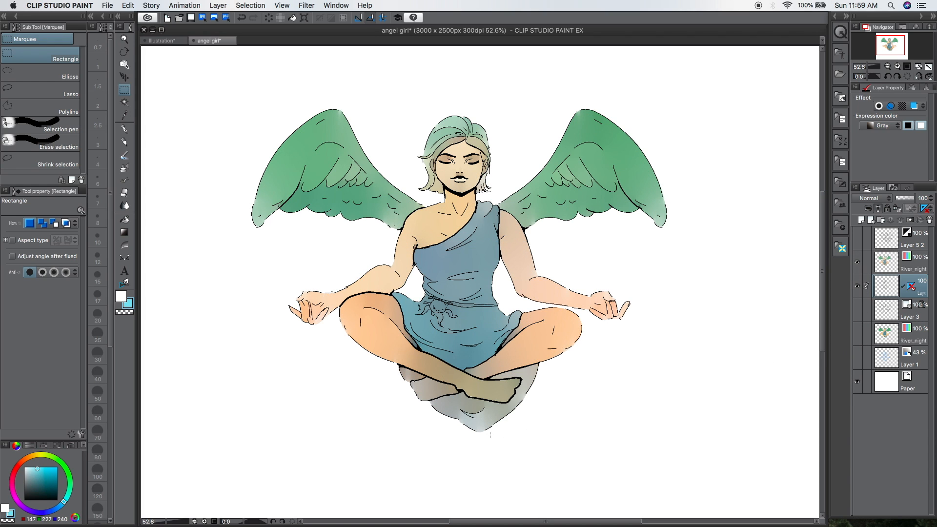
{"action": "left_click", "coordinate": [858, 263]}
{"action": "left_click", "coordinate": [857, 334]}
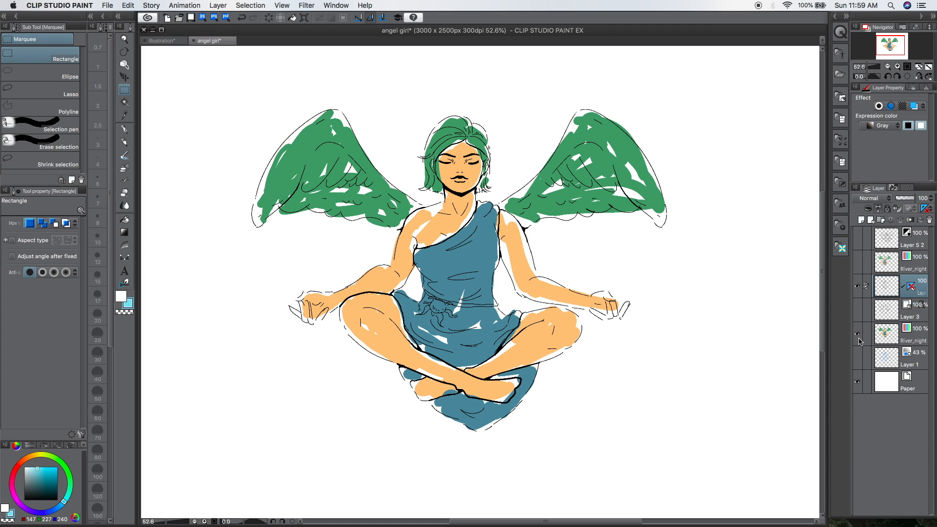
{"action": "left_click", "coordinate": [857, 334]}
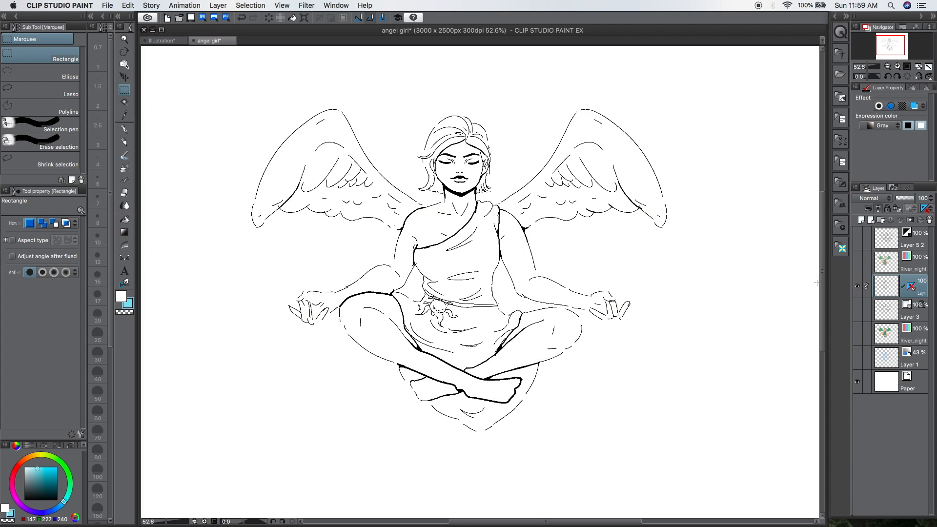
Rough in peach skin colour on the chest and one arm with the G-pen on a new layer, and place it below the line art.
{"action": "key", "text": "p"}
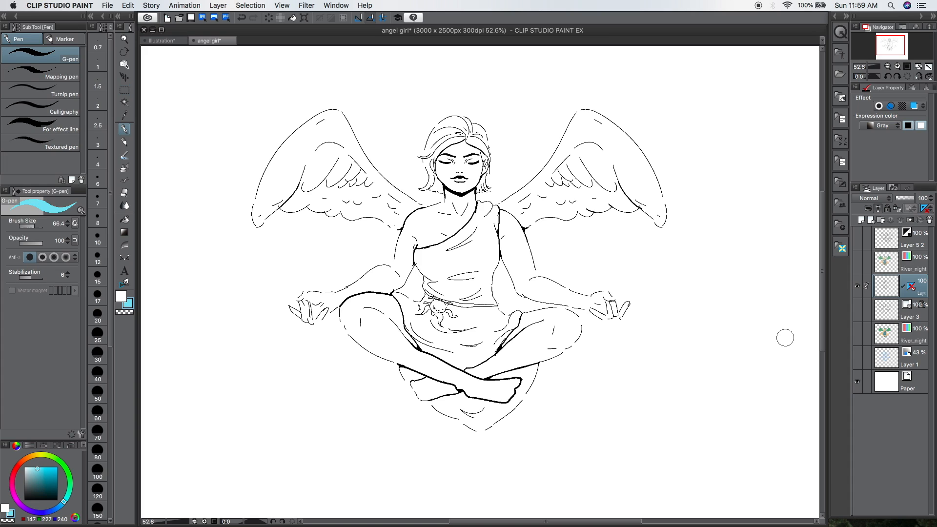
{"action": "left_click", "coordinate": [32, 456]}
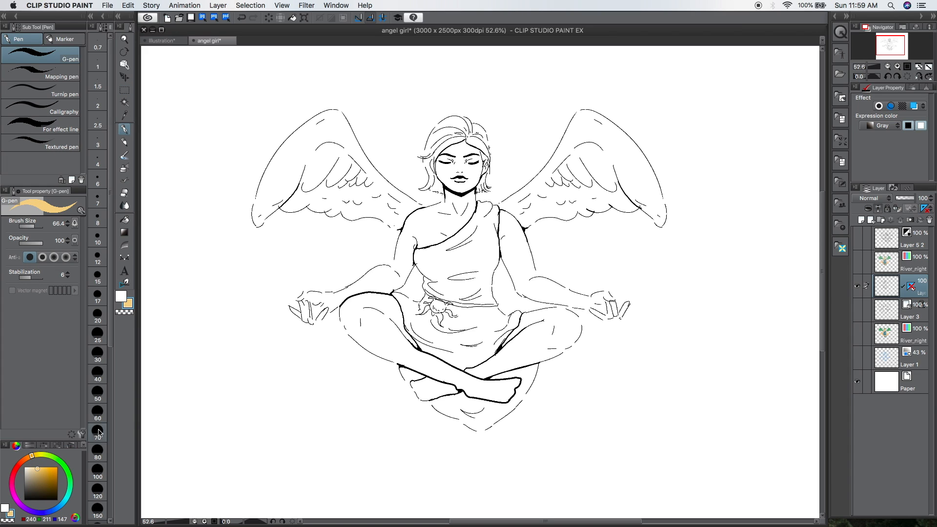
{"action": "key", "text": "b"}
{"action": "mouse_move", "coordinate": [509, 230]}
{"action": "left_mouse_down"}
{"action": "mouse_move", "coordinate": [524, 278]}
{"action": "mouse_move", "coordinate": [514, 239]}
{"action": "mouse_move", "coordinate": [546, 287]}
{"action": "mouse_move", "coordinate": [583, 304]}
{"action": "mouse_move", "coordinate": [503, 243]}
{"action": "mouse_move", "coordinate": [507, 222]}
{"action": "mouse_move", "coordinate": [417, 235]}
{"action": "mouse_move", "coordinate": [465, 211]}
{"action": "left_mouse_up"}
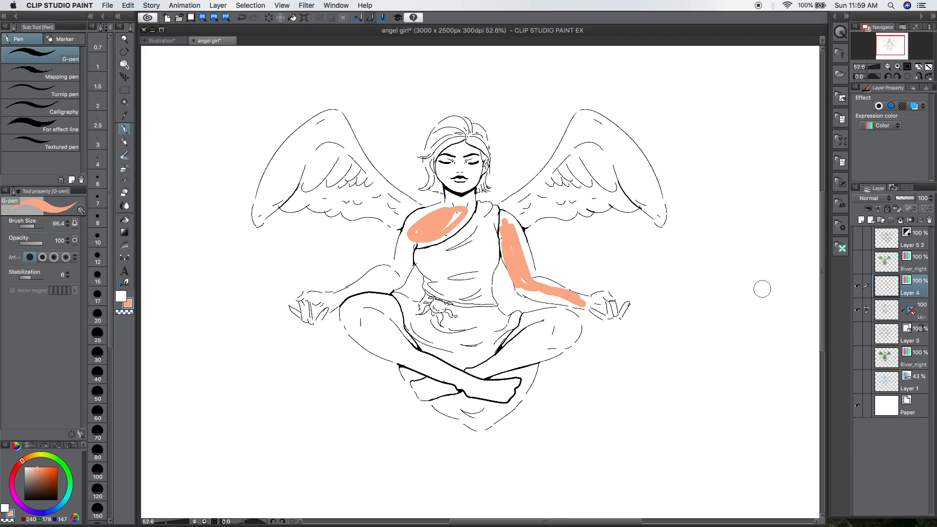
{"action": "left_click_drag", "start_coordinate": [887, 287], "coordinate": [886, 318]}
Rough in the same peach skin colour on the other arm, both legs, the feet, face and neck.
{"action": "mouse_move", "coordinate": [412, 235]}
{"action": "left_mouse_down"}
{"action": "mouse_move", "coordinate": [361, 290]}
{"action": "mouse_move", "coordinate": [320, 298]}
{"action": "mouse_move", "coordinate": [376, 279]}
{"action": "mouse_move", "coordinate": [366, 312]}
{"action": "mouse_move", "coordinate": [381, 342]}
{"action": "mouse_move", "coordinate": [368, 331]}
{"action": "mouse_move", "coordinate": [481, 381]}
{"action": "left_mouse_up"}
{"action": "left_click_drag", "start_coordinate": [428, 355], "coordinate": [494, 390]}
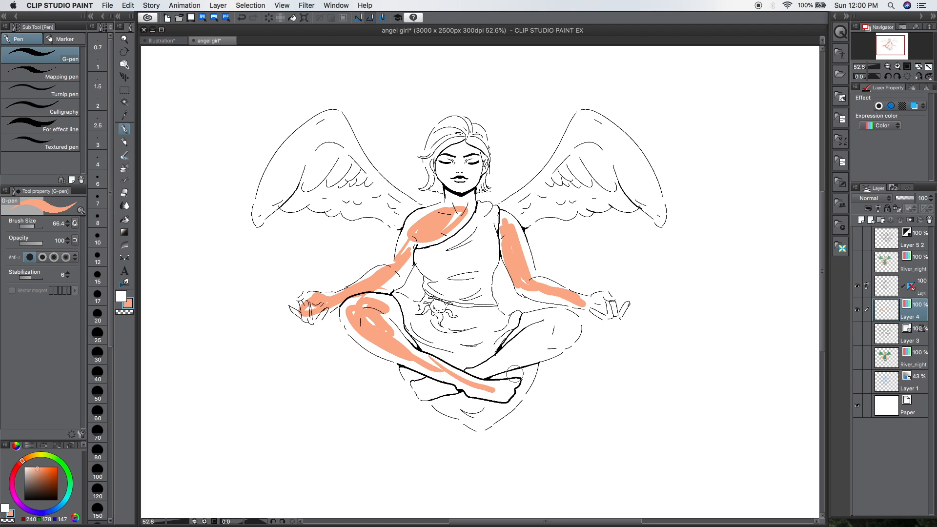
{"action": "mouse_move", "coordinate": [565, 318]}
{"action": "left_mouse_down"}
{"action": "mouse_move", "coordinate": [542, 342]}
{"action": "mouse_move", "coordinate": [525, 321]}
{"action": "mouse_move", "coordinate": [552, 337]}
{"action": "left_mouse_up"}
{"action": "left_click_drag", "start_coordinate": [425, 390], "coordinate": [577, 334]}
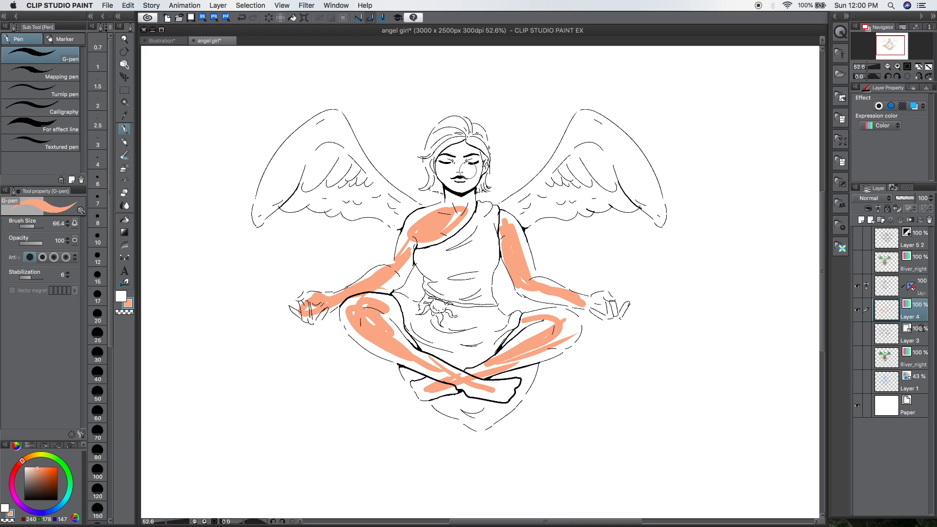
{"action": "mouse_move", "coordinate": [469, 169]}
{"action": "left_mouse_down"}
{"action": "mouse_move", "coordinate": [442, 161]}
{"action": "mouse_move", "coordinate": [464, 149]}
{"action": "mouse_move", "coordinate": [439, 176]}
{"action": "mouse_move", "coordinate": [447, 209]}
{"action": "mouse_move", "coordinate": [415, 235]}
{"action": "left_mouse_up"}
{"action": "left_click_drag", "start_coordinate": [471, 197], "coordinate": [468, 214]}
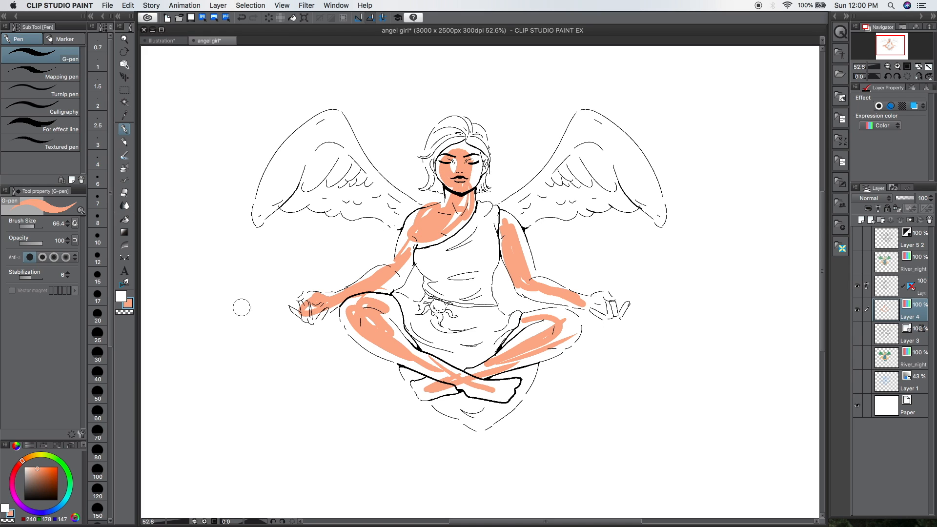
Rough in muted green on the hair and wings and grey-blue on the dress.
{"action": "left_click", "coordinate": [66, 469]}
{"action": "left_click", "coordinate": [29, 477]}
{"action": "mouse_move", "coordinate": [447, 126]}
{"action": "left_mouse_down"}
{"action": "mouse_move", "coordinate": [425, 188]}
{"action": "mouse_move", "coordinate": [449, 140]}
{"action": "mouse_move", "coordinate": [443, 128]}
{"action": "mouse_move", "coordinate": [479, 137]}
{"action": "mouse_move", "coordinate": [488, 175]}
{"action": "left_mouse_up"}
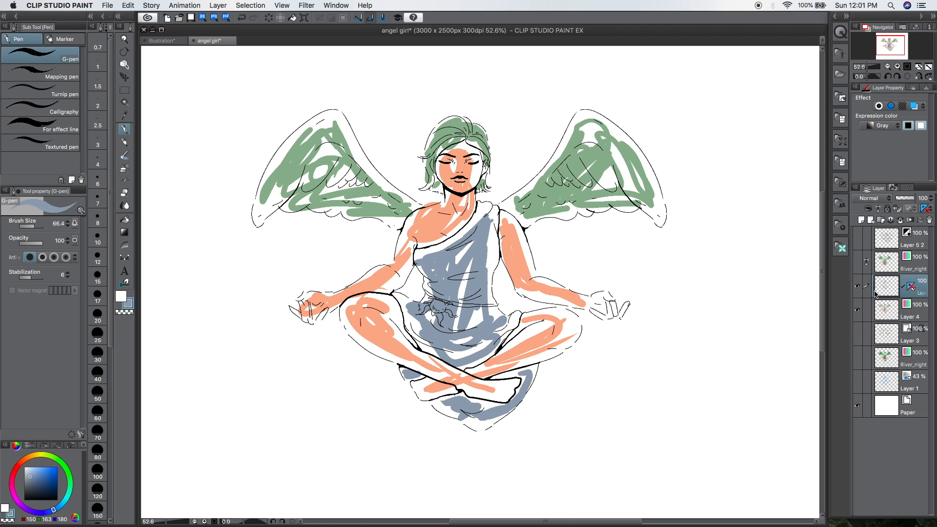
Check which layers hold the line art and the colour hints, and set the line art layer as the reference layer.
{"action": "left_click", "coordinate": [858, 286]}
{"action": "left_click", "coordinate": [856, 290]}
{"action": "left_click", "coordinate": [858, 309]}
{"action": "left_click", "coordinate": [858, 310]}
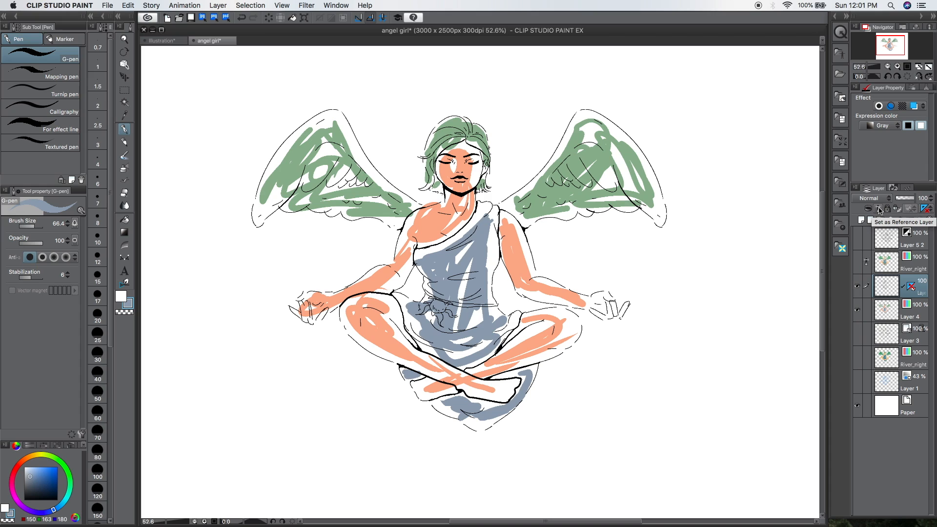
{"action": "left_click", "coordinate": [880, 213]}
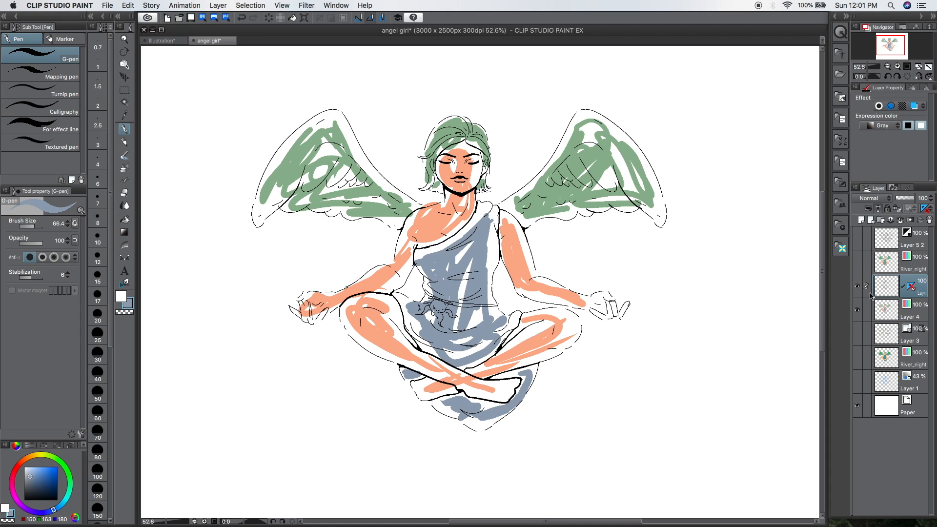
Colorize the drawing using the rough colours on Layer 4 as the hint image.
{"action": "left_click", "coordinate": [914, 307]}
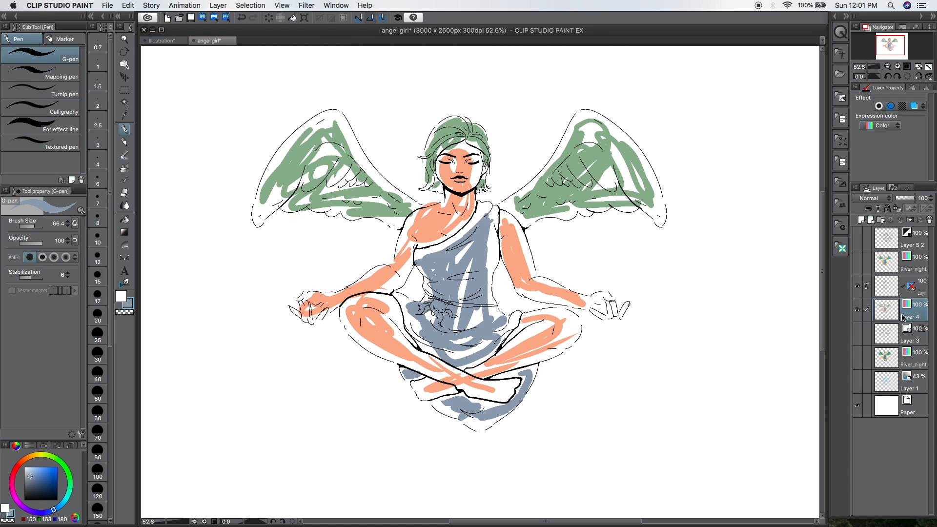
{"action": "left_click", "coordinate": [858, 311]}
{"action": "left_click", "coordinate": [858, 310]}
{"action": "left_click", "coordinate": [130, 5]}
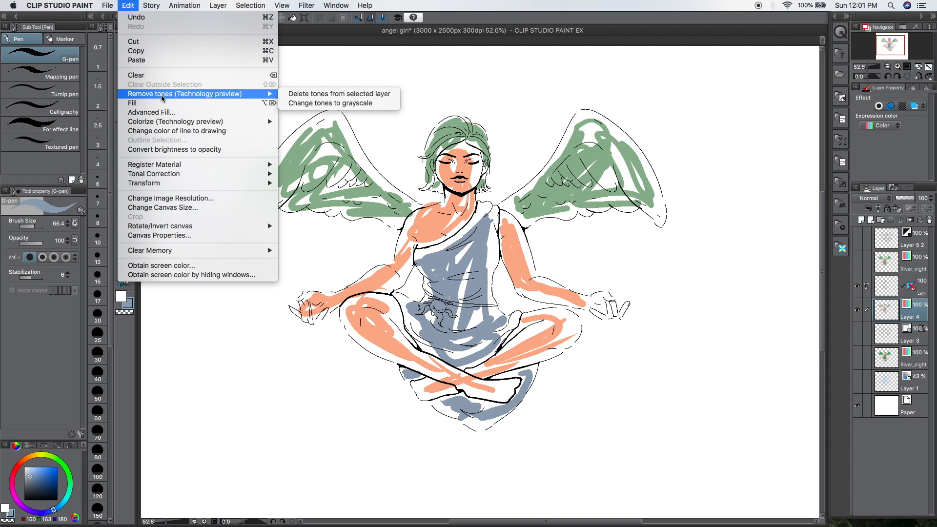
{"action": "mouse_move", "coordinate": [195, 125]}
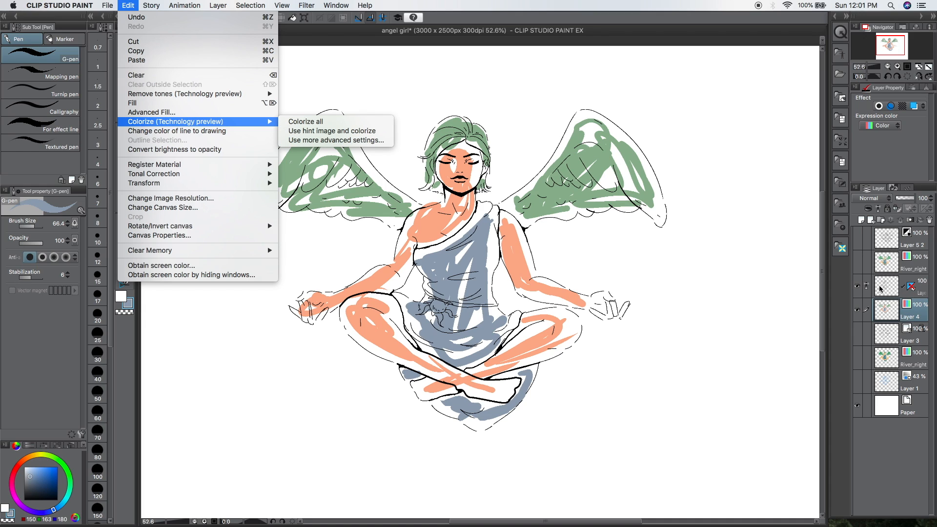
{"action": "left_click", "coordinate": [373, 135]}
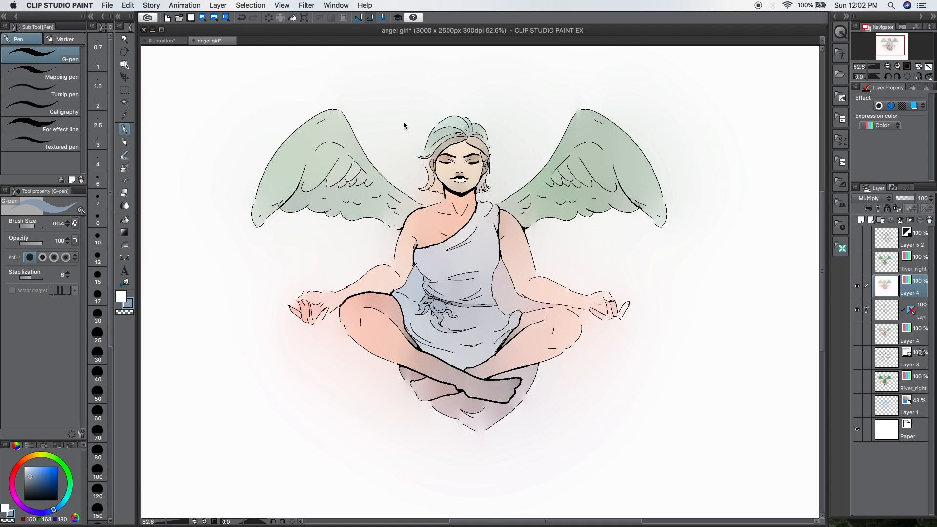
Inspect the new colorized result, hide it and show the earlier, more saturated colorized layer instead.
{"action": "left_click_drag", "start_coordinate": [613, 242], "coordinate": [589, 269]}
{"action": "left_click_drag", "start_coordinate": [601, 334], "coordinate": [644, 322]}
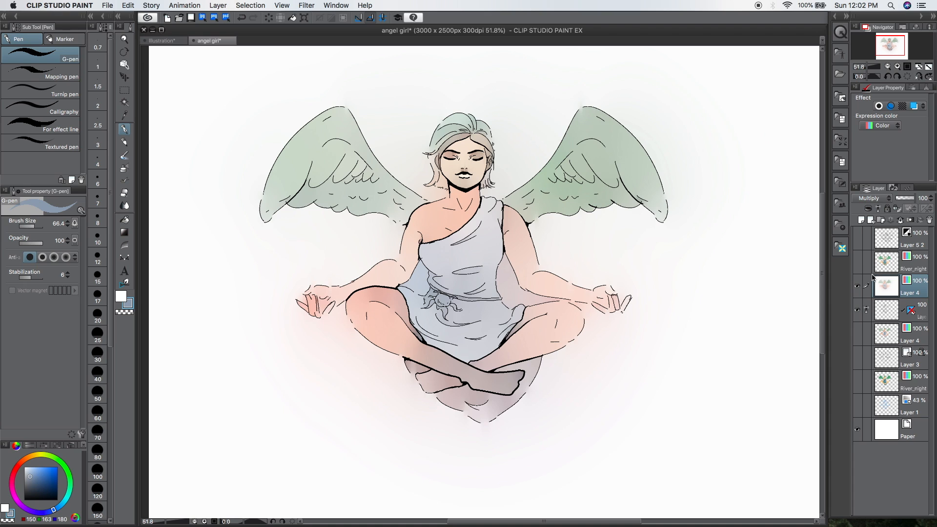
{"action": "left_click_drag", "start_coordinate": [670, 275], "coordinate": [742, 297]}
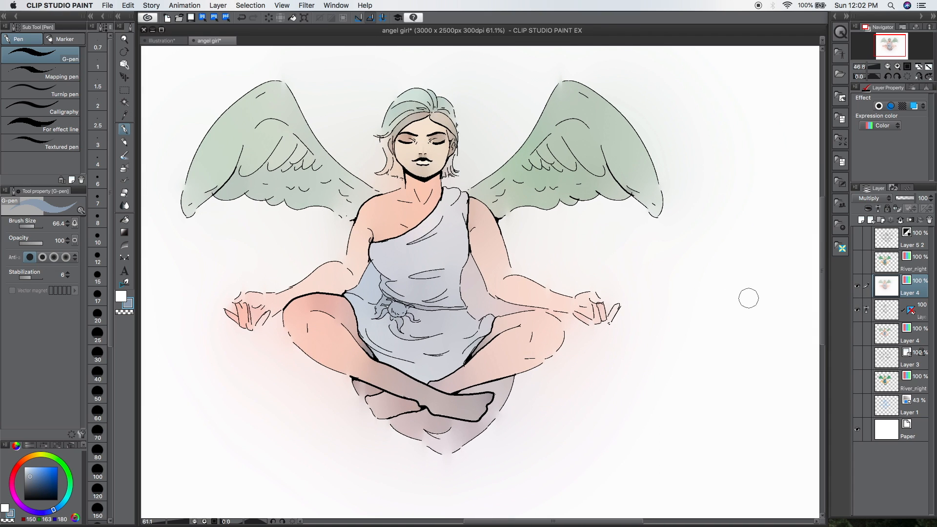
{"action": "left_click", "coordinate": [858, 286]}
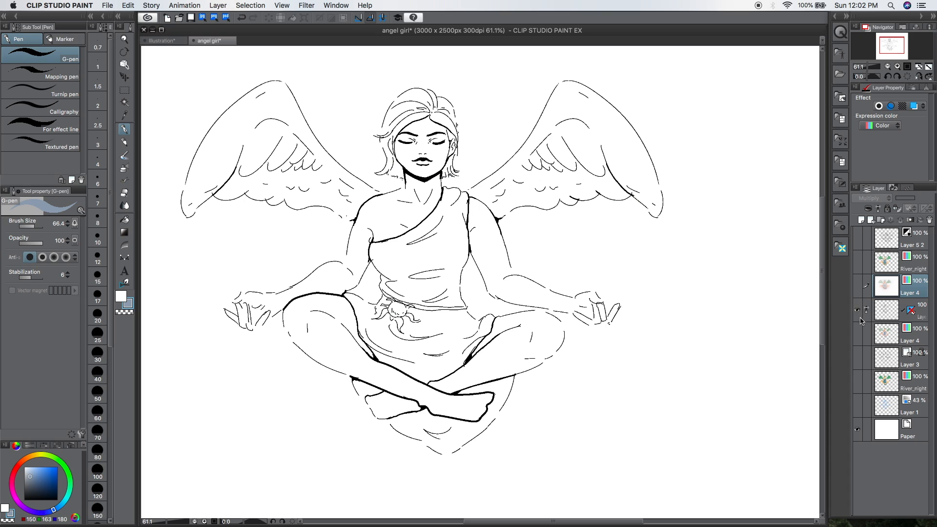
{"action": "left_click", "coordinate": [858, 263]}
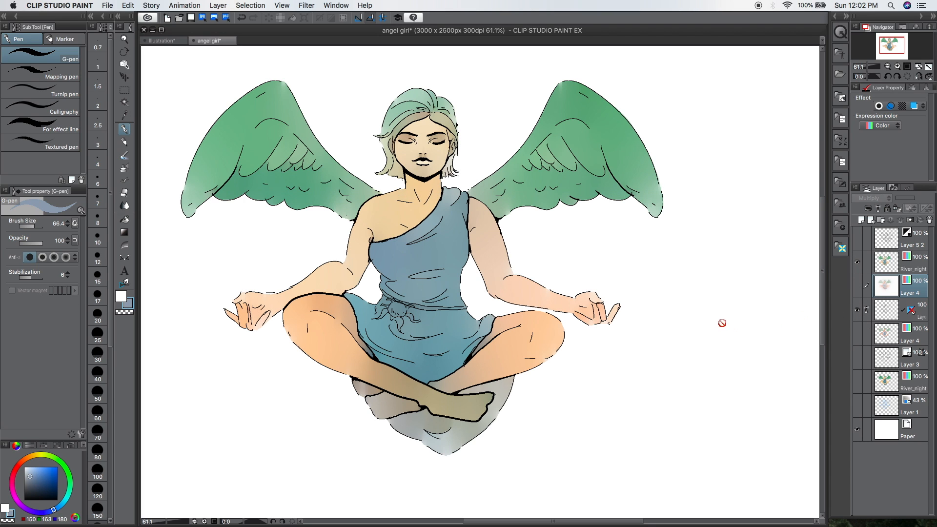
{"action": "left_click_drag", "start_coordinate": [683, 265], "coordinate": [733, 260]}
{"action": "left_click", "coordinate": [858, 286]}
{"action": "left_click", "coordinate": [857, 264]}
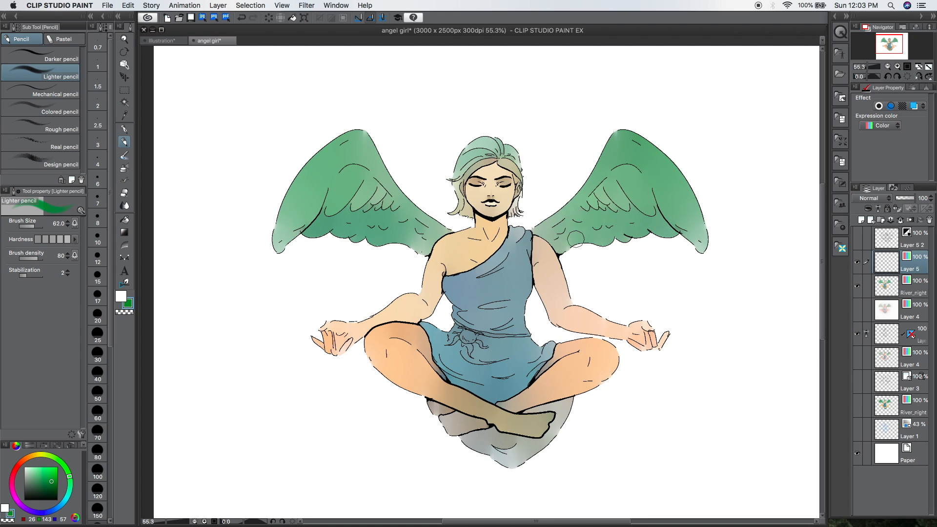
Try shading the wing's outer fold in green and darker green with the Lighter pencil on a new layer.
{"action": "scroll", "coordinate": [622, 178], "scroll_direction": "up", "scroll_amount": 5}
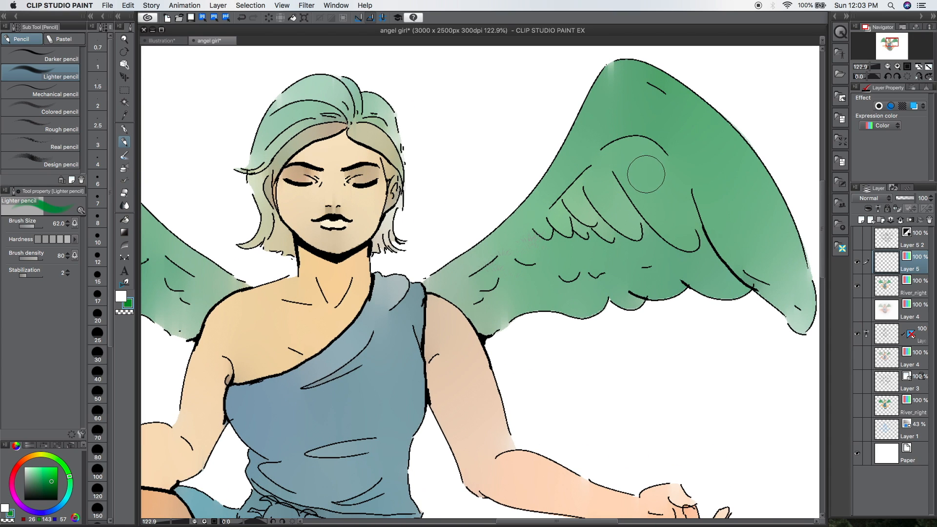
{"action": "scroll", "coordinate": [619, 177], "scroll_direction": "down", "scroll_amount": 2}
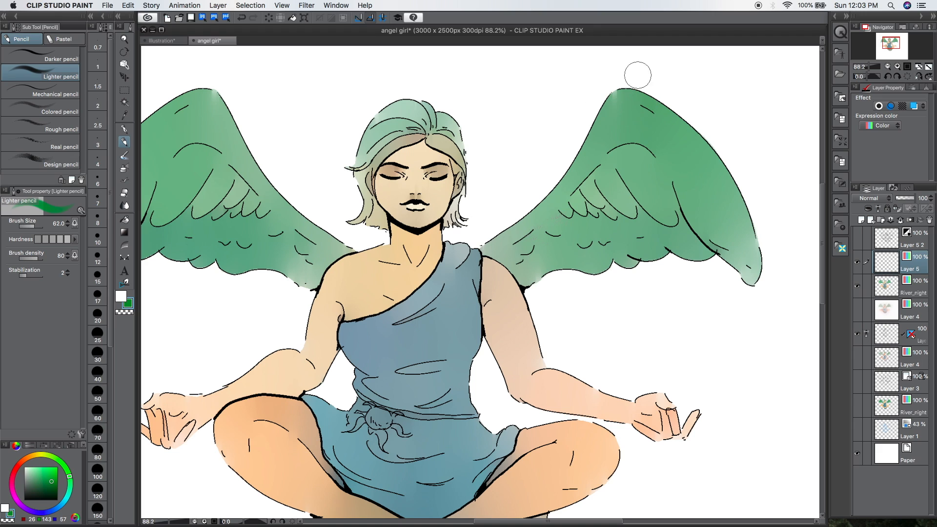
{"action": "mouse_move", "coordinate": [673, 185]}
{"action": "left_mouse_down"}
{"action": "mouse_move", "coordinate": [714, 260]}
{"action": "mouse_move", "coordinate": [677, 180]}
{"action": "mouse_move", "coordinate": [728, 268]}
{"action": "left_mouse_up"}
{"action": "left_click", "coordinate": [48, 490]}
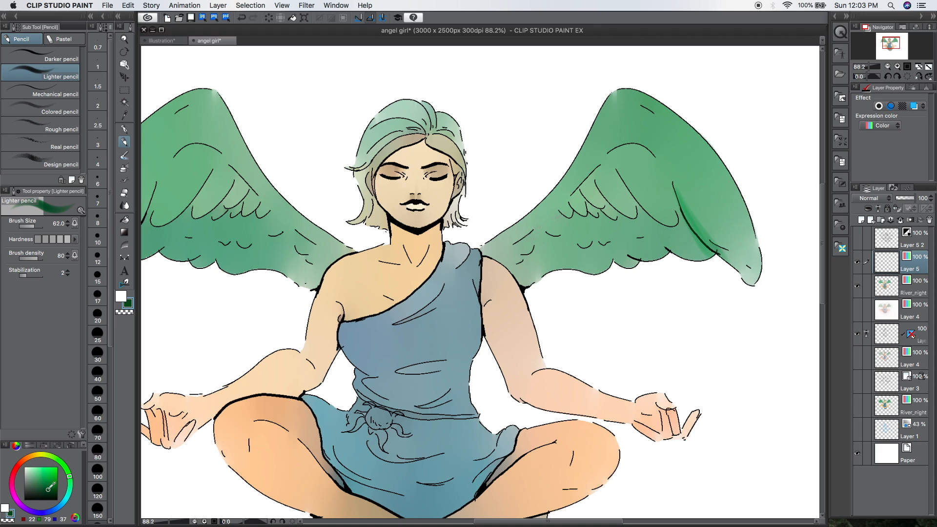
{"action": "mouse_move", "coordinate": [678, 195]}
{"action": "left_mouse_down"}
{"action": "mouse_move", "coordinate": [741, 272]}
{"action": "mouse_move", "coordinate": [682, 203]}
{"action": "mouse_move", "coordinate": [679, 247]}
{"action": "mouse_move", "coordinate": [730, 271]}
{"action": "left_mouse_up"}
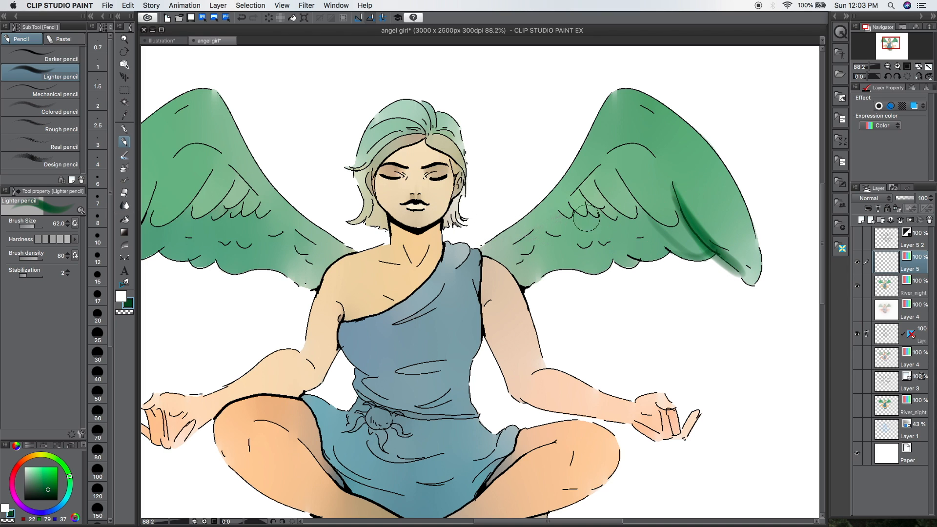
{"action": "scroll", "coordinate": [736, 184], "scroll_direction": "down", "scroll_amount": 4}
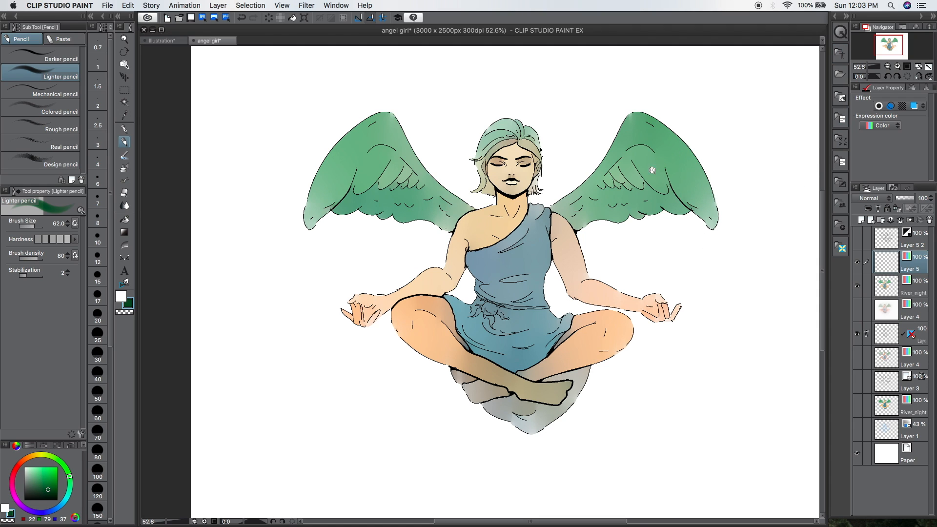
Overlay the Drawing paper texture from the monochromatic pattern materials on the canvas.
{"action": "scroll", "coordinate": [649, 155], "scroll_direction": "up", "scroll_amount": 2}
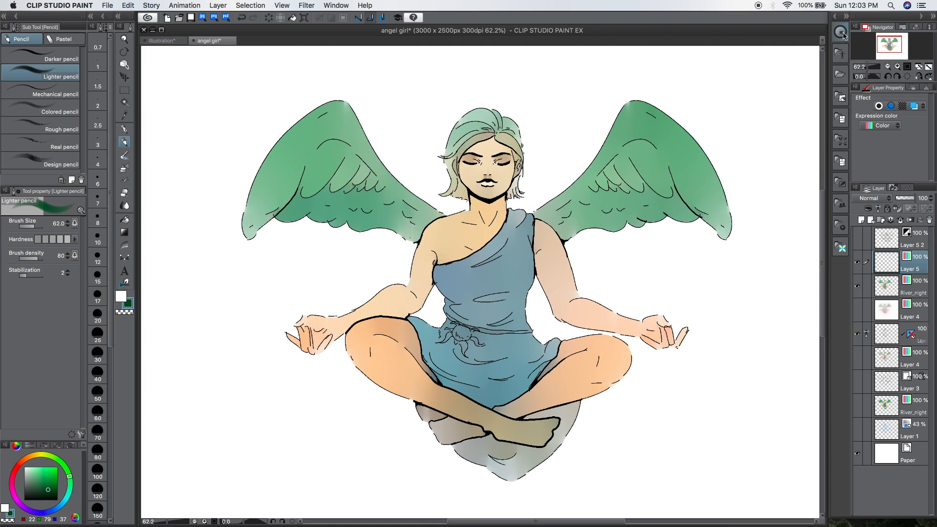
{"action": "left_click", "coordinate": [841, 54]}
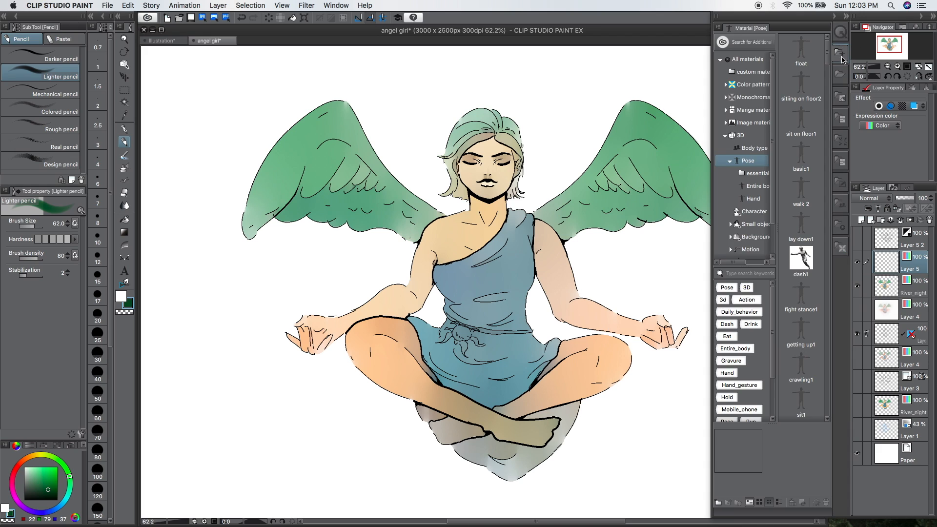
{"action": "left_click", "coordinate": [759, 84]}
{"action": "left_click", "coordinate": [762, 97]}
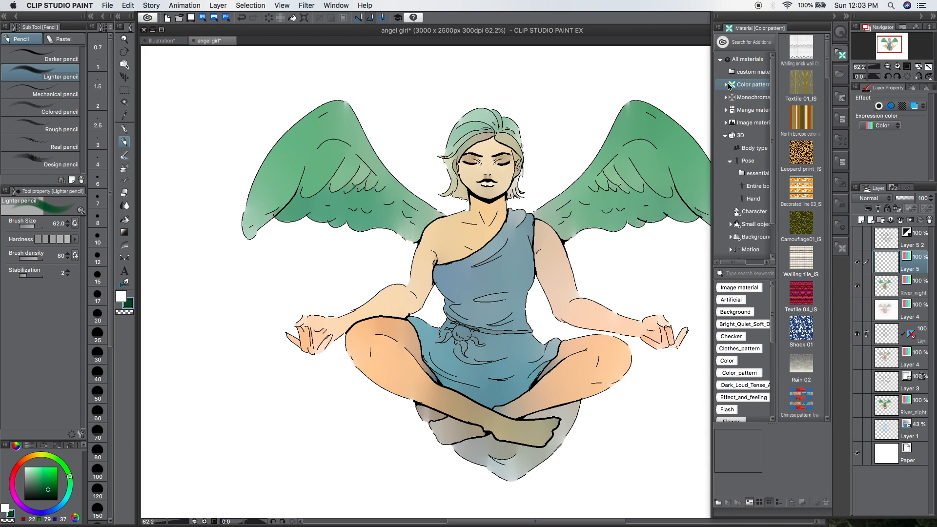
{"action": "mouse_move", "coordinate": [801, 49]}
{"action": "left_mouse_down"}
{"action": "mouse_move", "coordinate": [532, 293]}
{"action": "mouse_move", "coordinate": [457, 393]}
{"action": "left_mouse_up"}
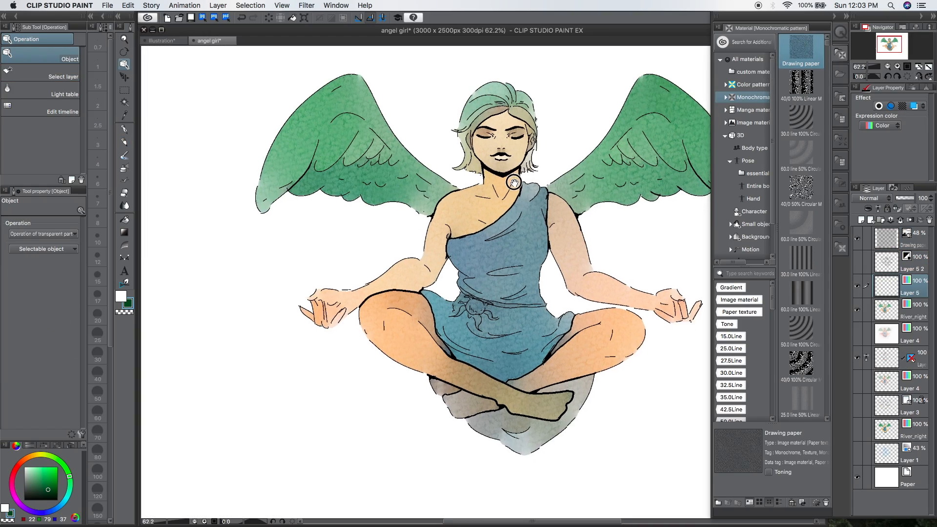
{"action": "scroll", "coordinate": [530, 167], "scroll_direction": "up", "scroll_amount": 5}
{"action": "scroll", "coordinate": [579, 250], "scroll_direction": "down", "scroll_amount": 6}
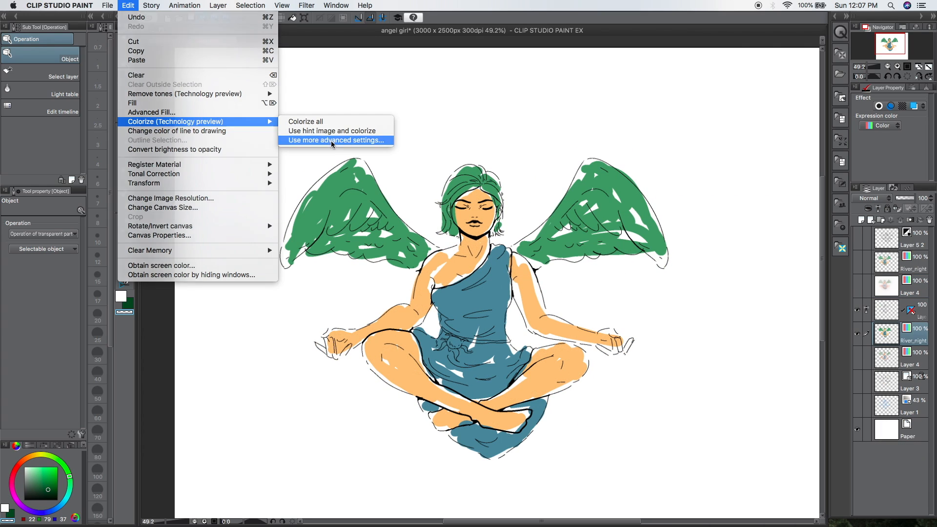
Try the advanced Colorize settings on the angel drawing's rough colours with Analyze colors and colorize enabled.
{"action": "left_click", "coordinate": [326, 131]}
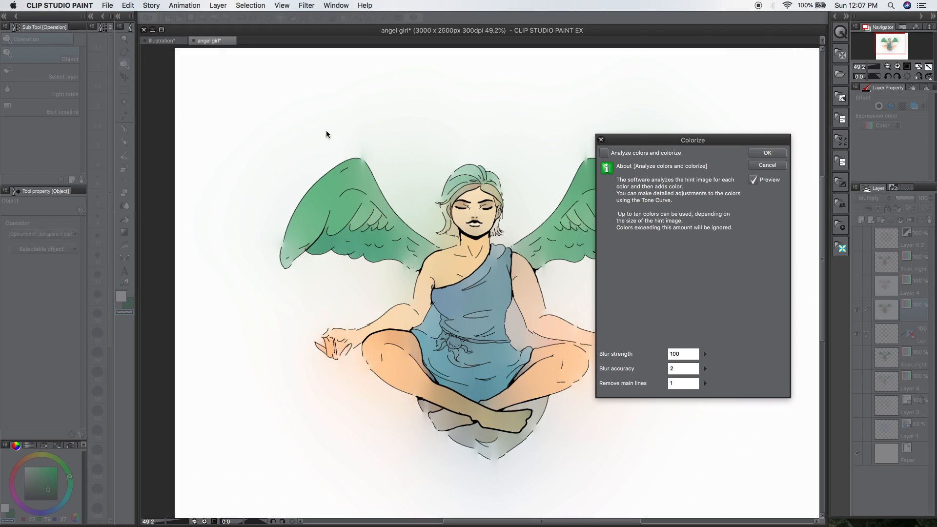
{"action": "left_click_drag", "start_coordinate": [740, 140], "coordinate": [827, 104]}
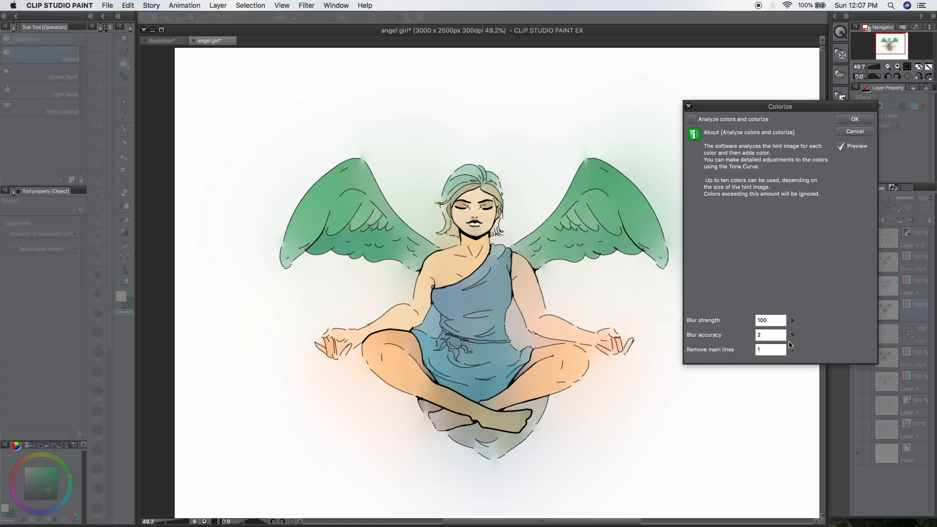
{"action": "left_click", "coordinate": [692, 118]}
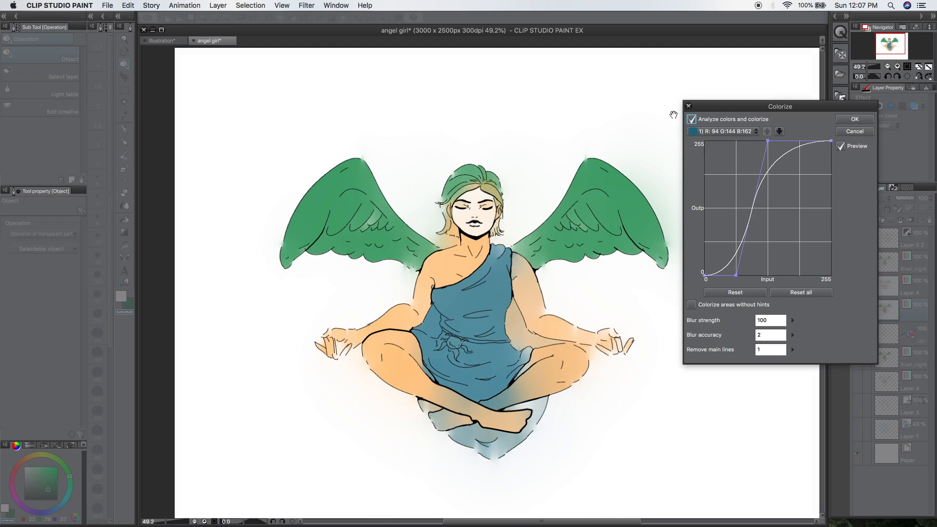
Try removing the middle points from the tone curve of the blue hint colour (R:94 G:144 B:162) to make it nearly straight.
{"action": "left_click", "coordinate": [756, 130]}
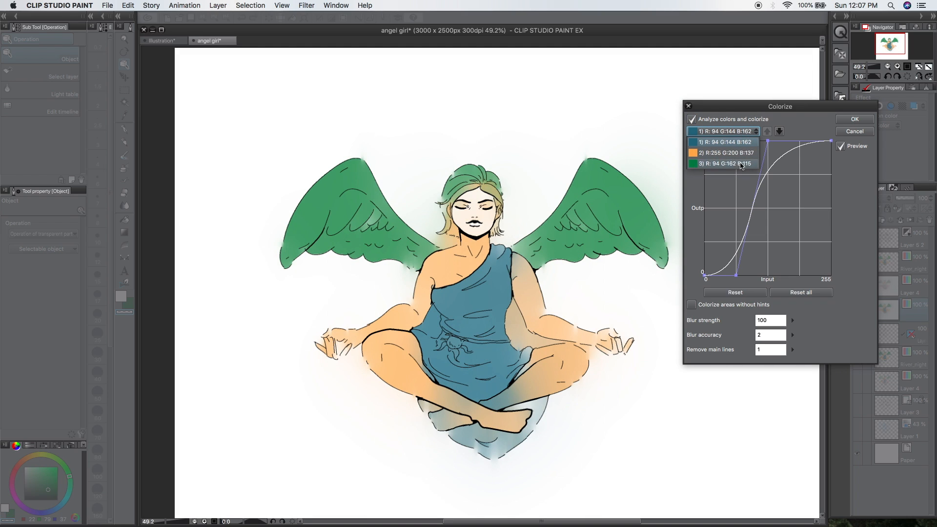
{"action": "left_click", "coordinate": [794, 186]}
{"action": "left_click_drag", "start_coordinate": [768, 142], "coordinate": [858, 322]}
{"action": "left_click_drag", "start_coordinate": [736, 275], "coordinate": [833, 167]}
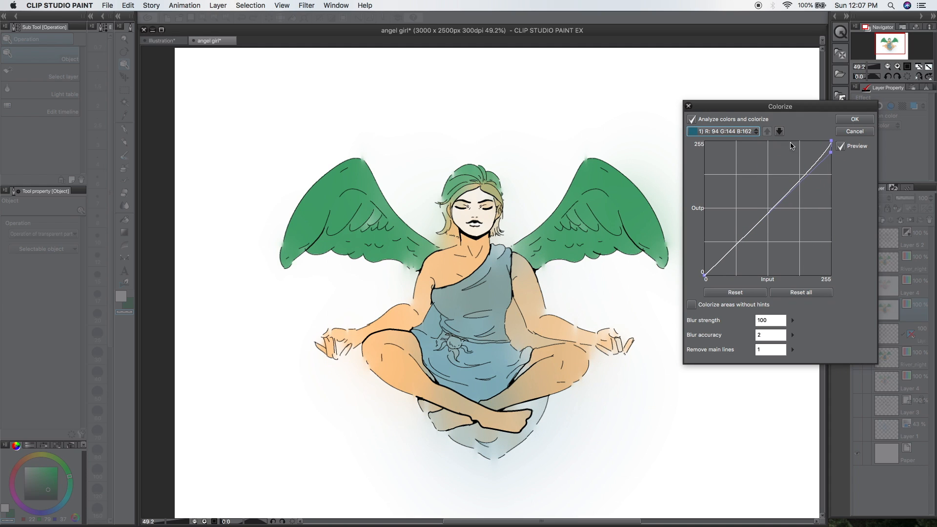
{"action": "key", "text": "Return"}
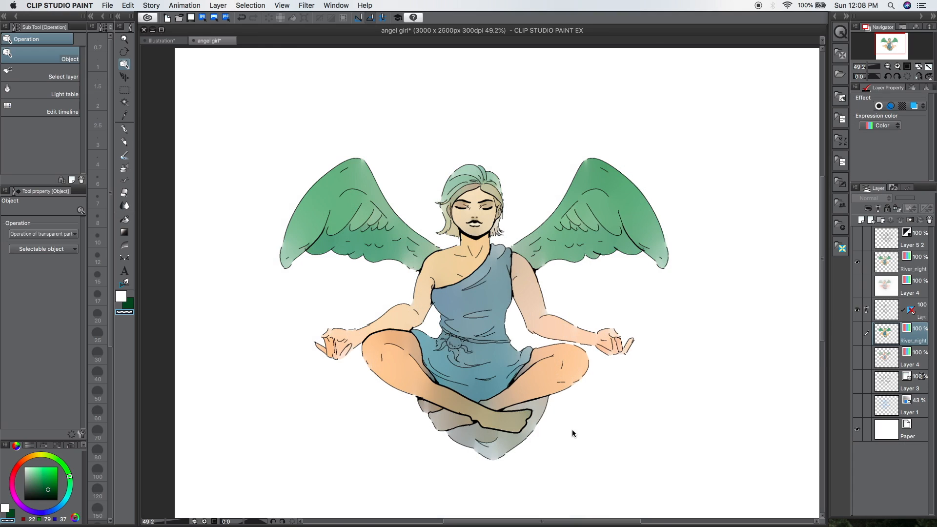
Switch to the Illustration document with the two fighting manga figures and review the Remove tones options.
{"action": "left_click", "coordinate": [133, 6]}
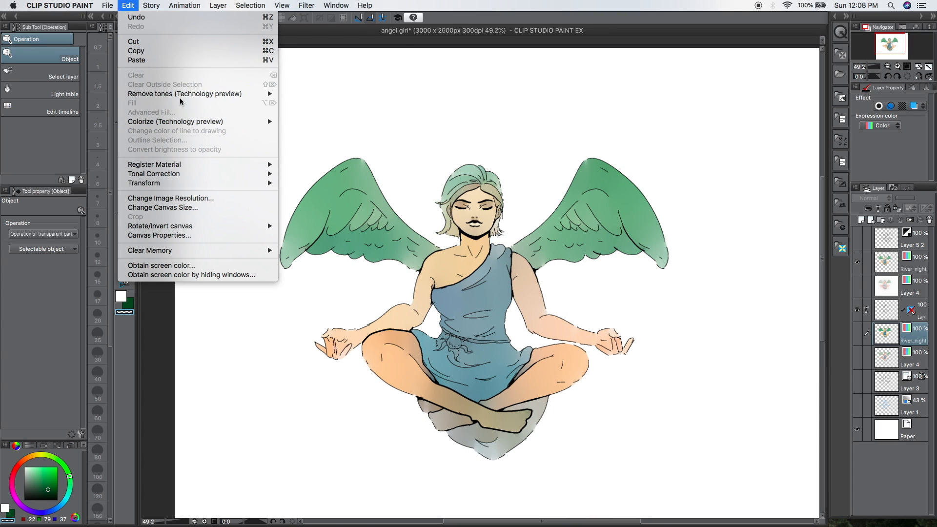
{"action": "left_click", "coordinate": [342, 45]}
{"action": "left_click", "coordinate": [167, 42]}
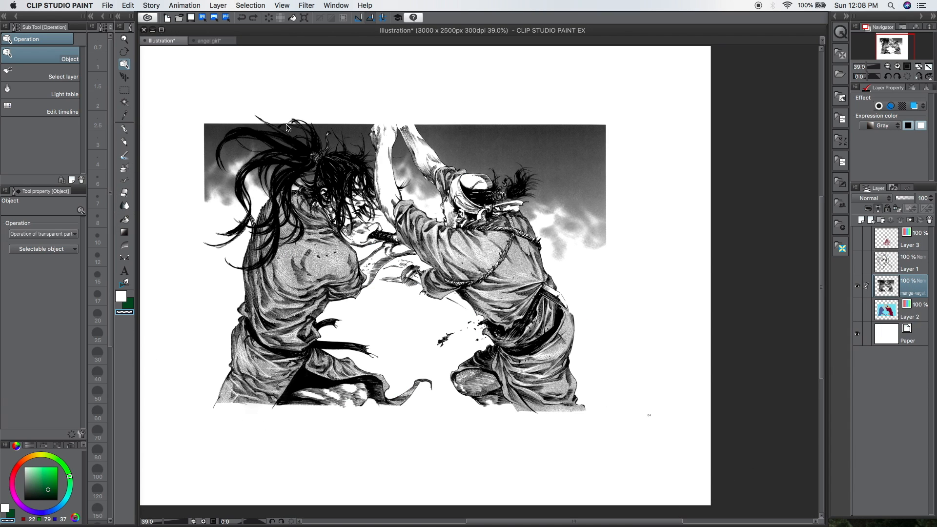
{"action": "left_click", "coordinate": [128, 5]}
{"action": "mouse_move", "coordinate": [164, 98]}
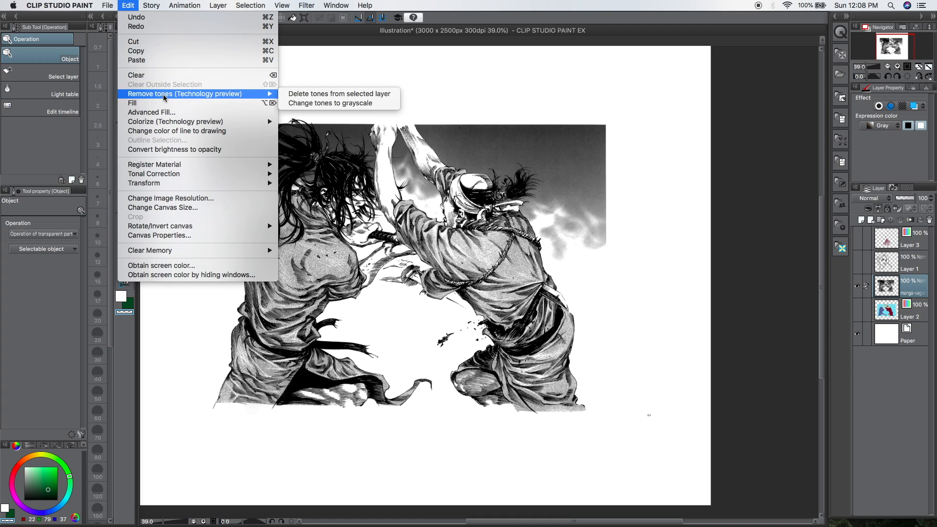
{"action": "left_click", "coordinate": [345, 108]}
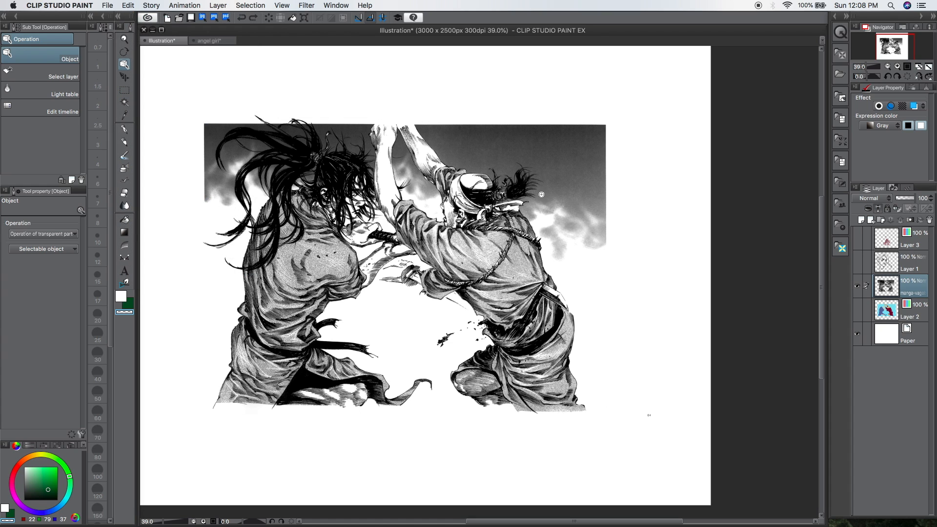
Try deleting the tones from the selected manga layer and look over the remaining line art.
{"action": "left_click_drag", "start_coordinate": [491, 223], "coordinate": [594, 160]}
{"action": "left_click_drag", "start_coordinate": [576, 240], "coordinate": [590, 249]}
{"action": "left_click_drag", "start_coordinate": [418, 330], "coordinate": [490, 429]}
{"action": "left_click_drag", "start_coordinate": [223, 267], "coordinate": [322, 303]}
{"action": "left_click", "coordinate": [127, 6]}
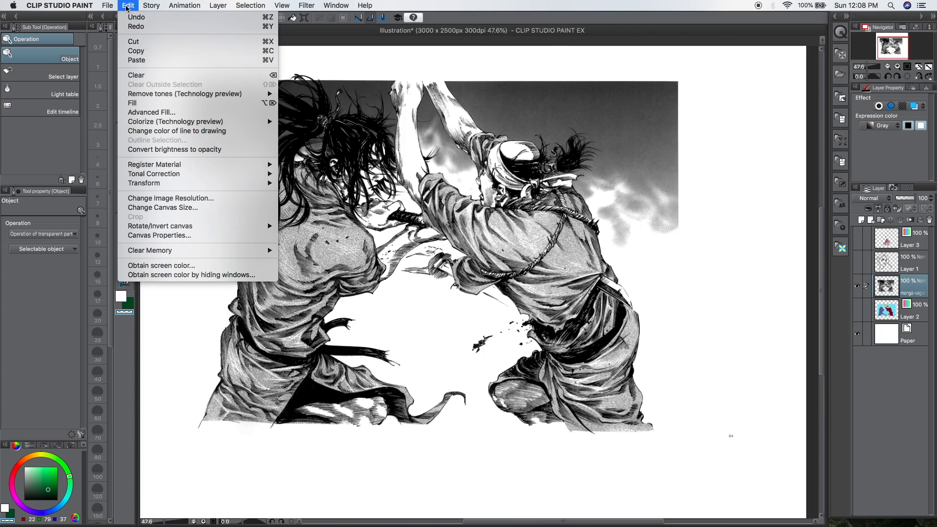
{"action": "mouse_move", "coordinate": [174, 93]}
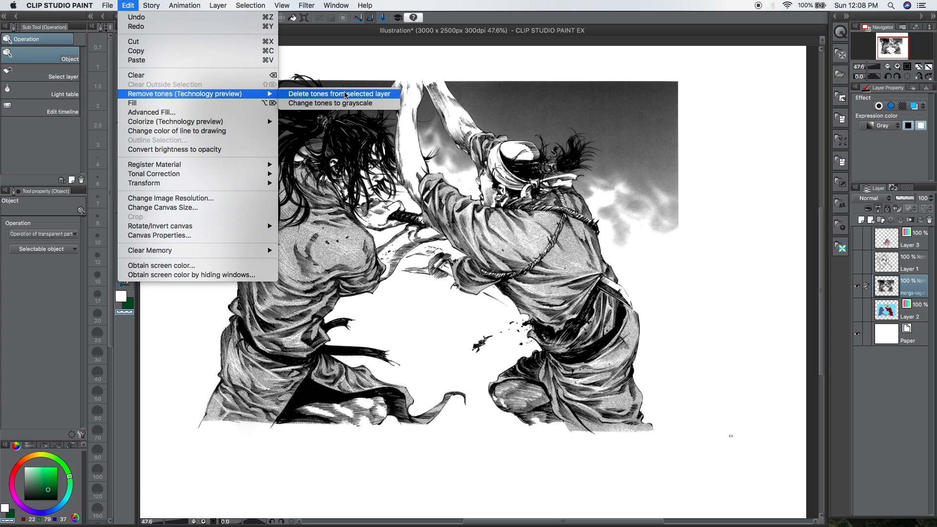
{"action": "left_click", "coordinate": [377, 94]}
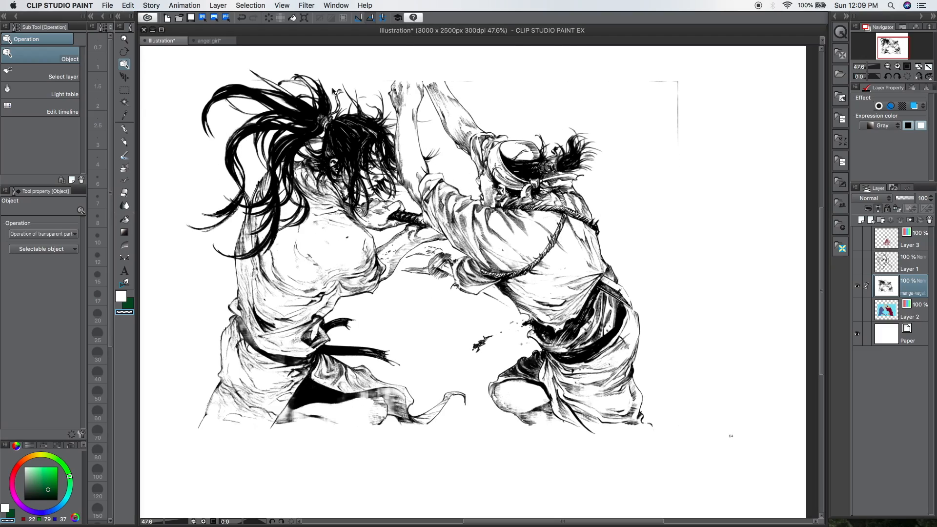
{"action": "scroll", "coordinate": [557, 169], "scroll_direction": "up", "scroll_amount": 5}
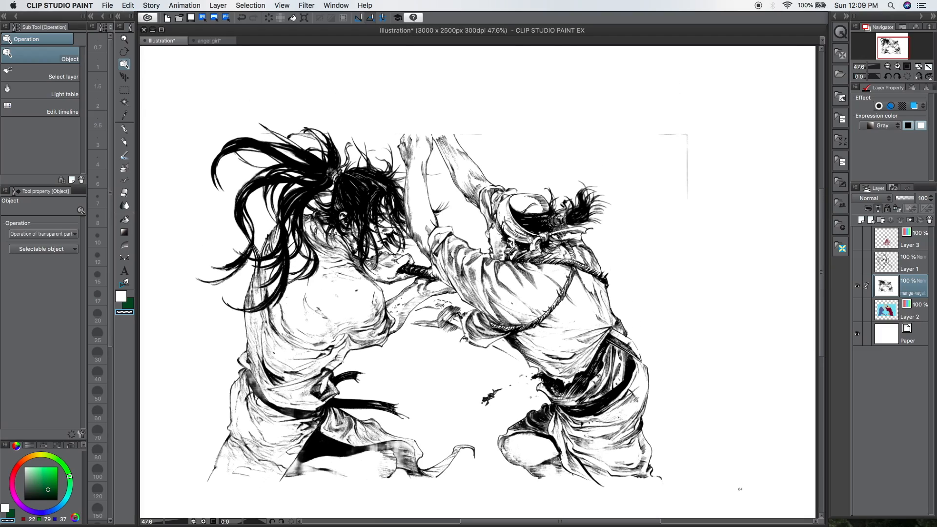
{"action": "scroll", "coordinate": [495, 248], "scroll_direction": "down", "scroll_amount": 5}
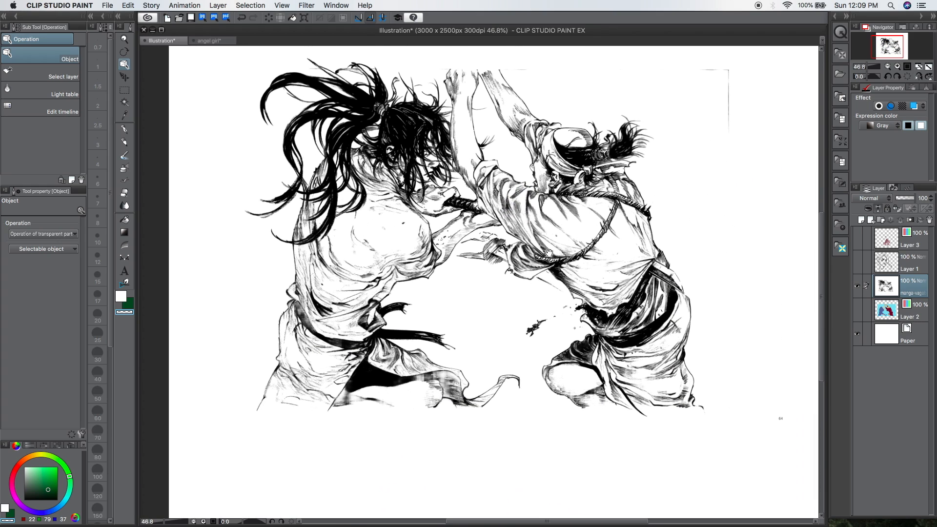
{"action": "left_click_drag", "start_coordinate": [662, 282], "coordinate": [635, 326]}
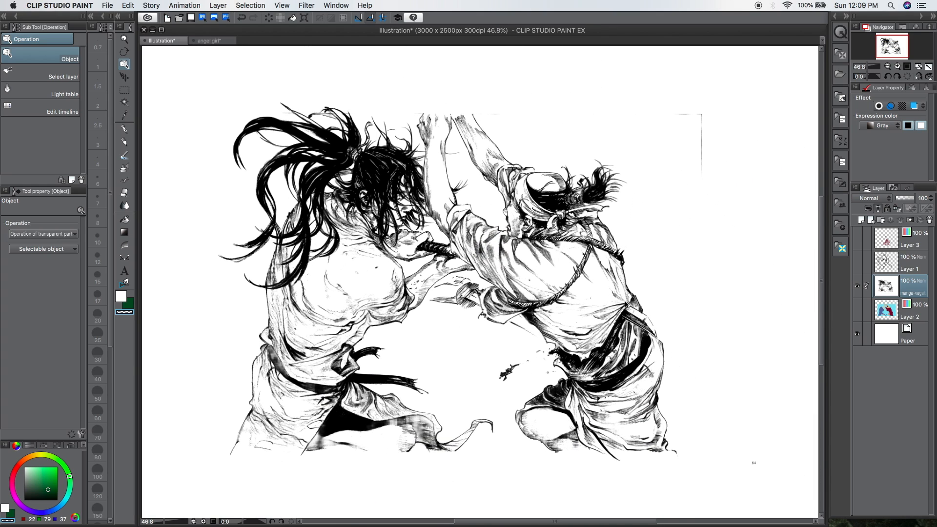
Undo, redo and again undo the tone deletion to compare the manga layer with and without tones.
{"action": "key", "text": "super+z"}
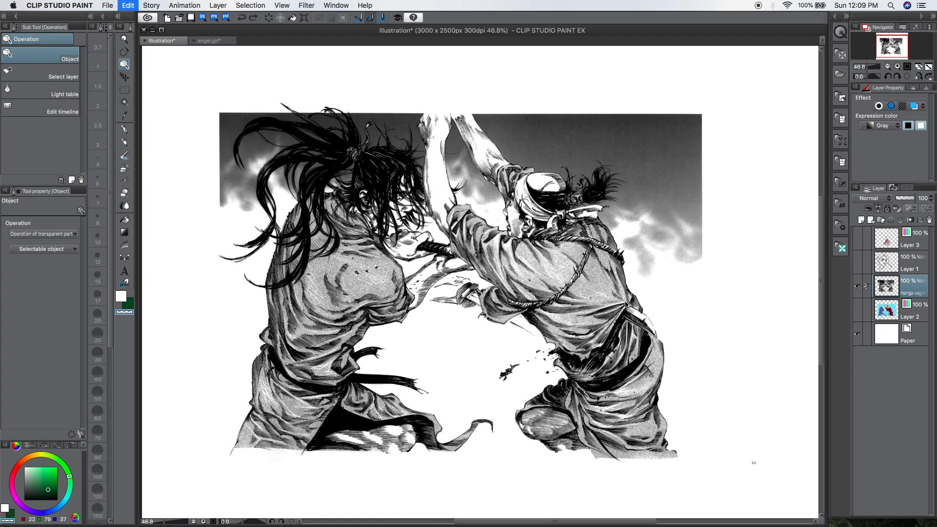
{"action": "key", "text": "super+shift+z"}
{"action": "key", "text": "super+z"}
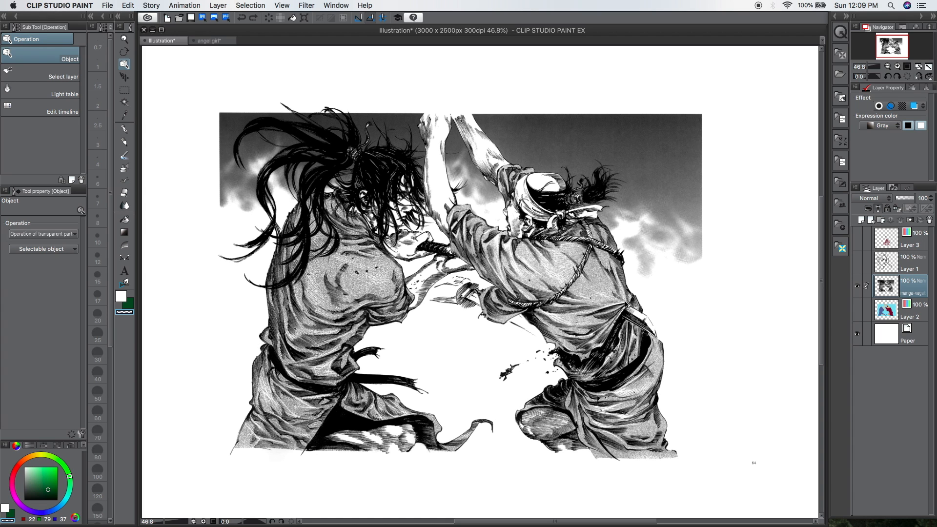